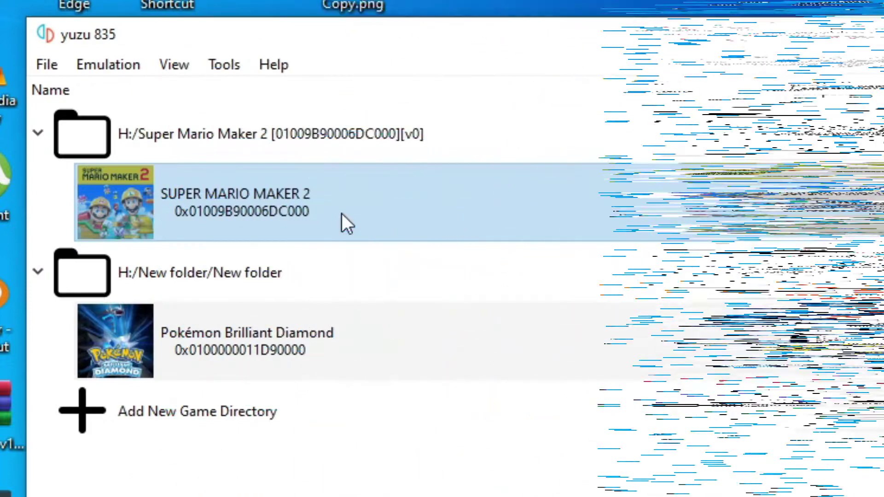
# - Launch Super Mario Maker 2 from the yuzu game list under OpenGL and dismiss the error
pyautogui.doubleClick(341, 214)
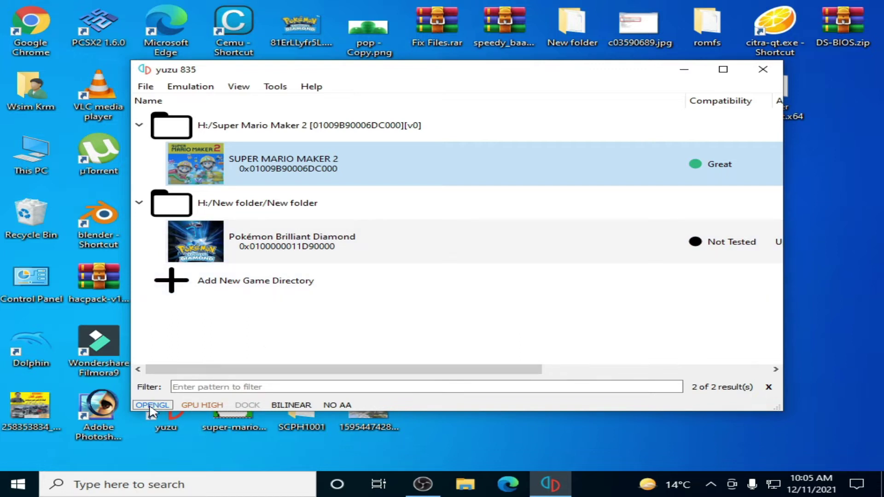
# - Retry Super Mario Maker 2 under OpenGL, then switch to Vulkan and retry, dismissing both errors
pyautogui.doubleClick(355, 177)
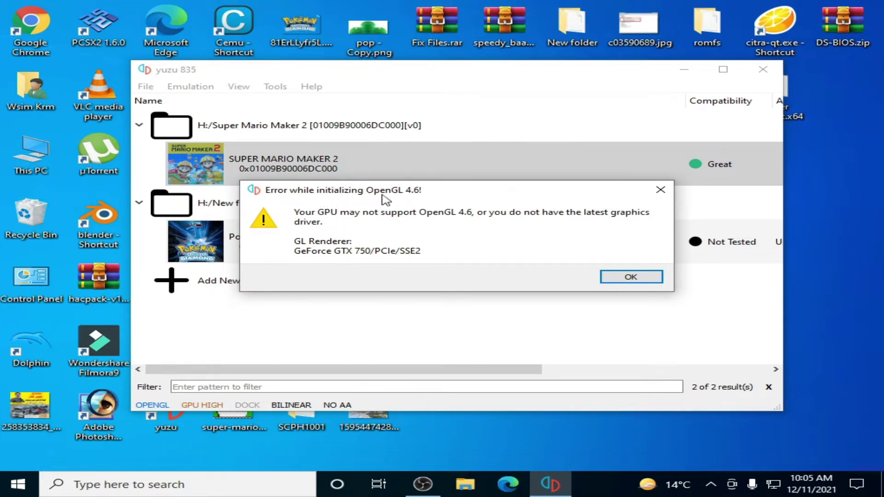
pyautogui.click(631, 277)
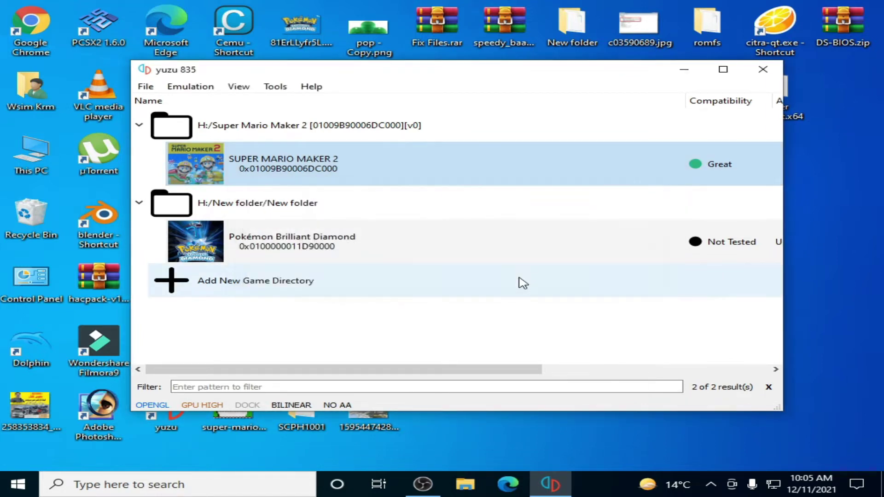
pyautogui.click(153, 405)
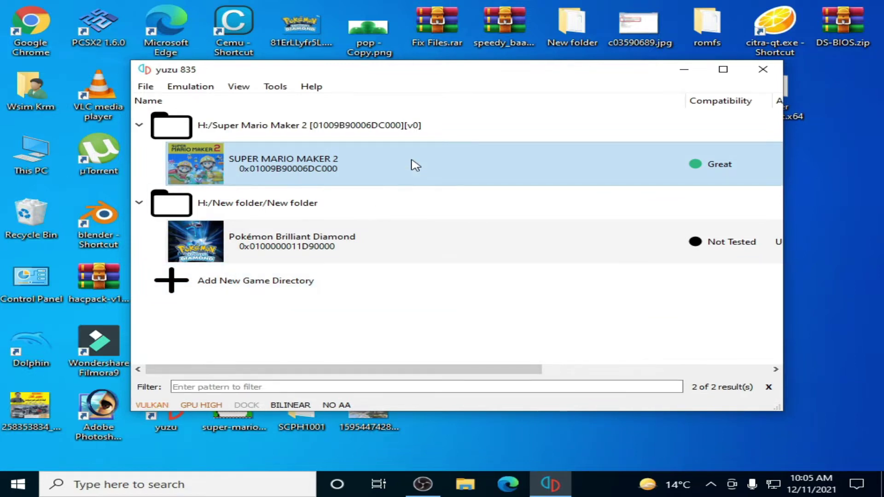
pyautogui.doubleClick(355, 176)
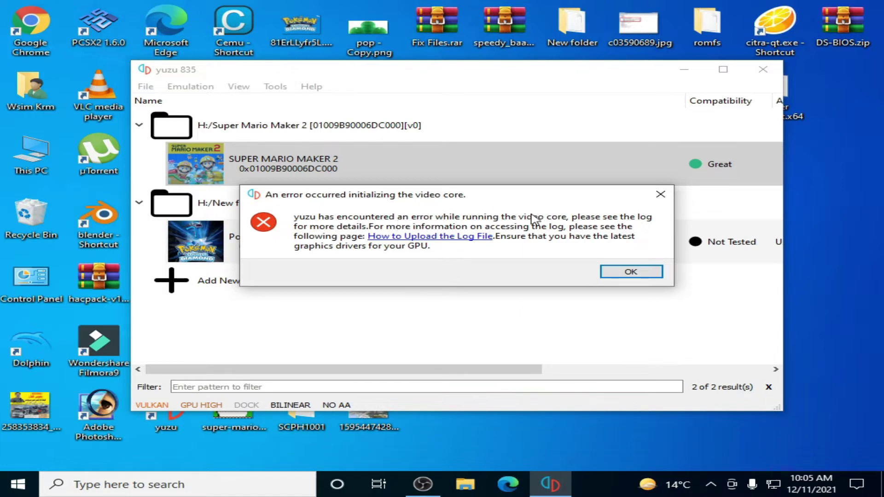
pyautogui.click(627, 272)
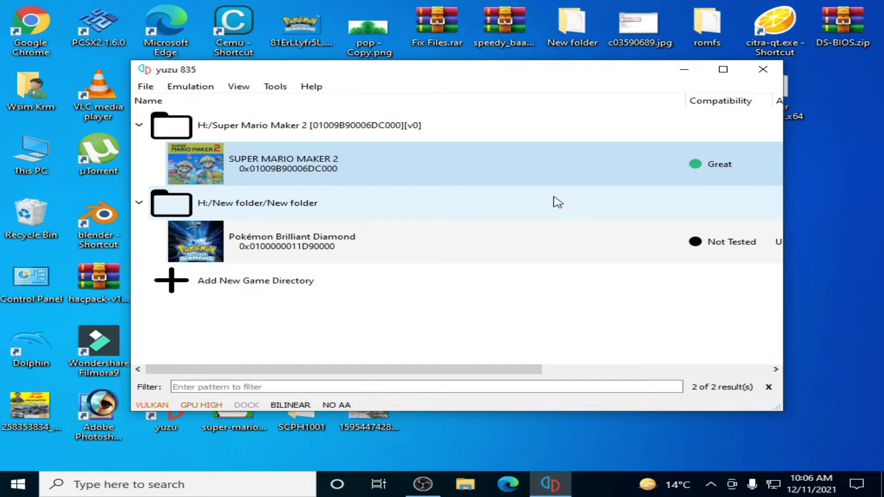
pyautogui.moveTo(626, 75); pyautogui.dragTo(571, 72)
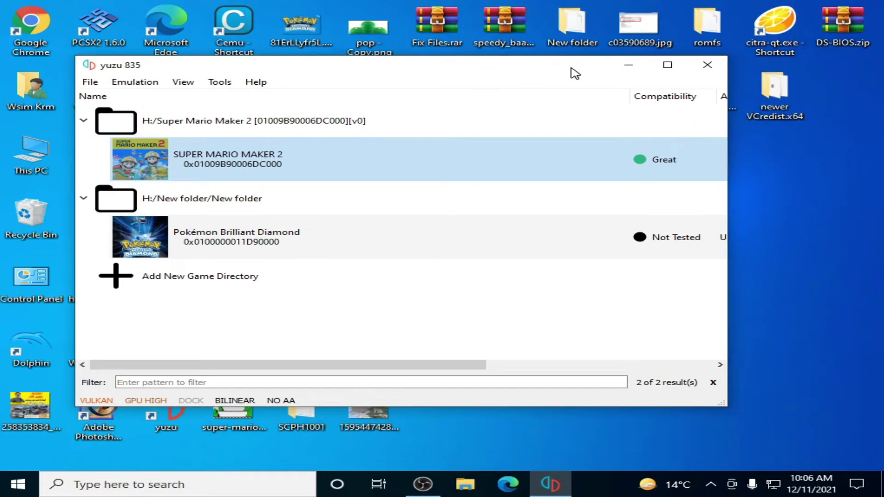
pyautogui.rightClick(781, 224)
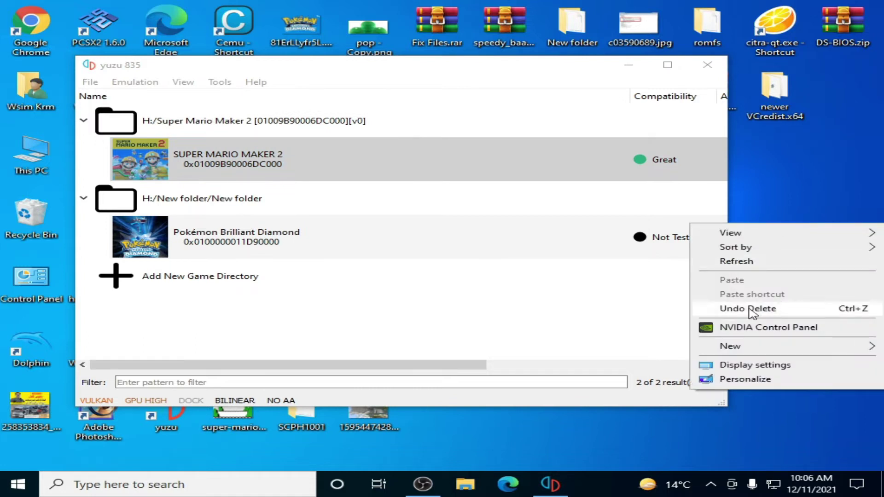
pyautogui.click(760, 327)
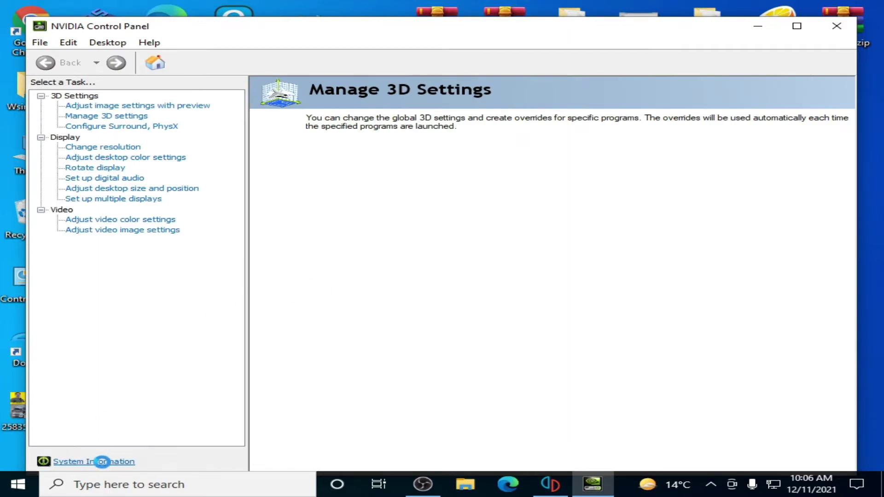
pyautogui.click(104, 462)
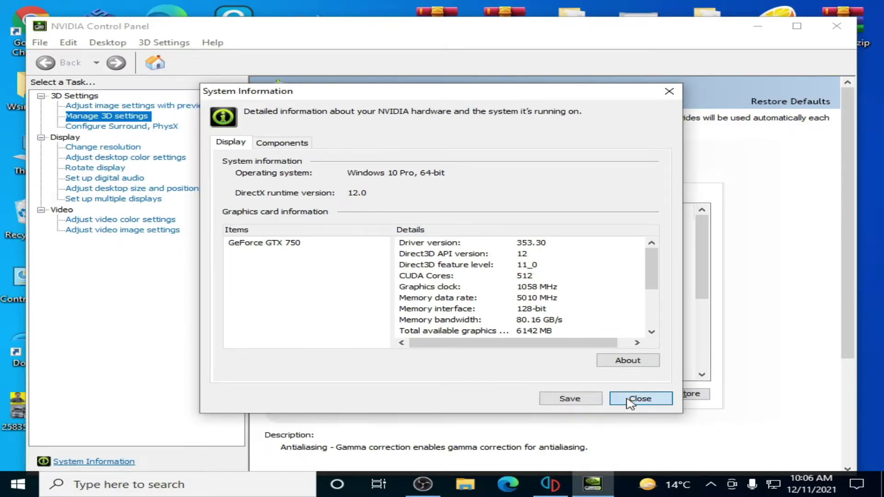
pyautogui.click(636, 399)
pyautogui.click(837, 28)
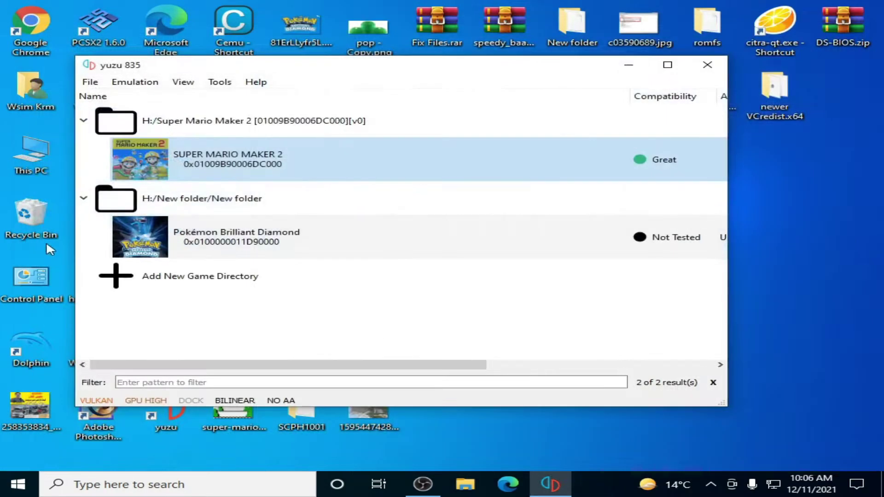
pyautogui.doubleClick(27, 161)
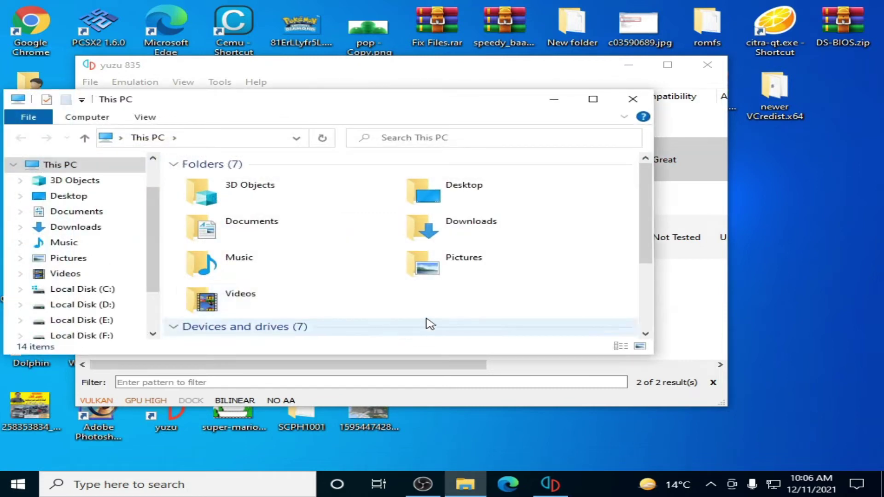
pyautogui.scroll(-3, 428, 322)
pyautogui.rightClick(465, 324)
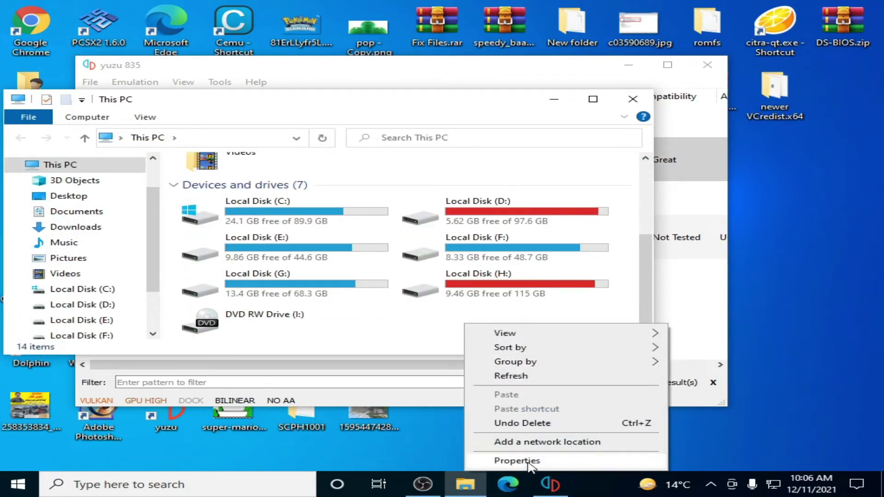
pyautogui.click(513, 461)
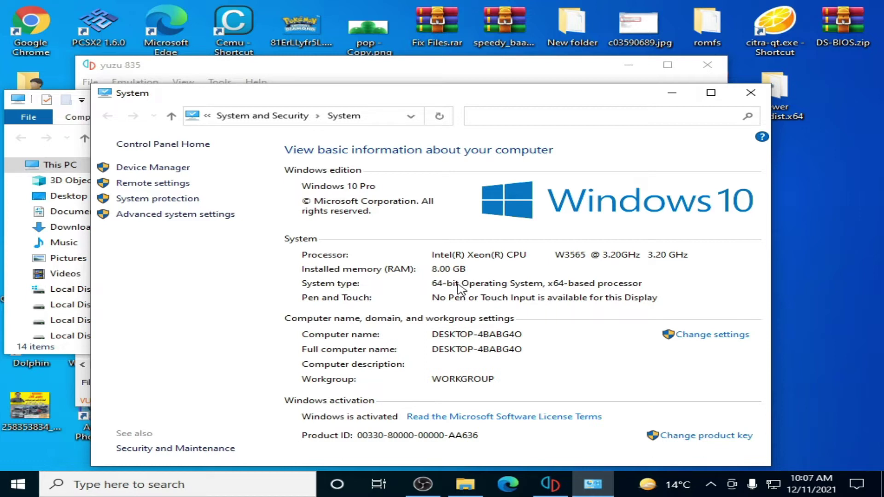
pyautogui.click(148, 168)
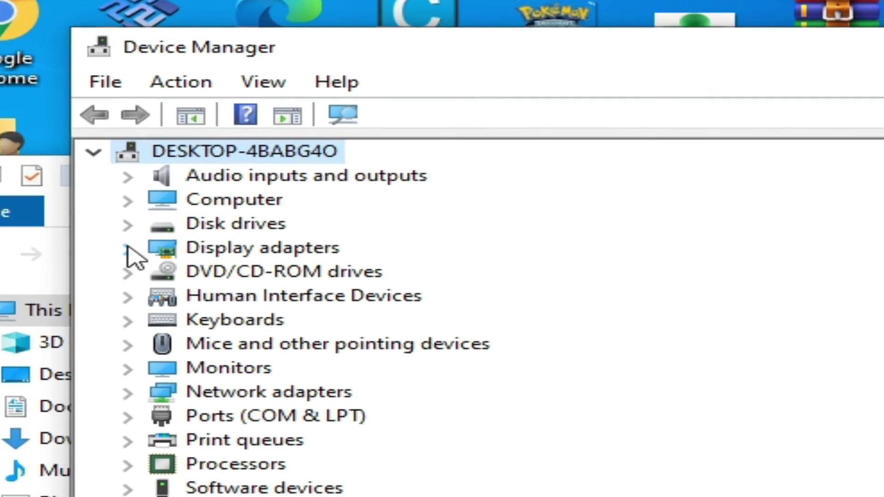
pyautogui.click(107, 183)
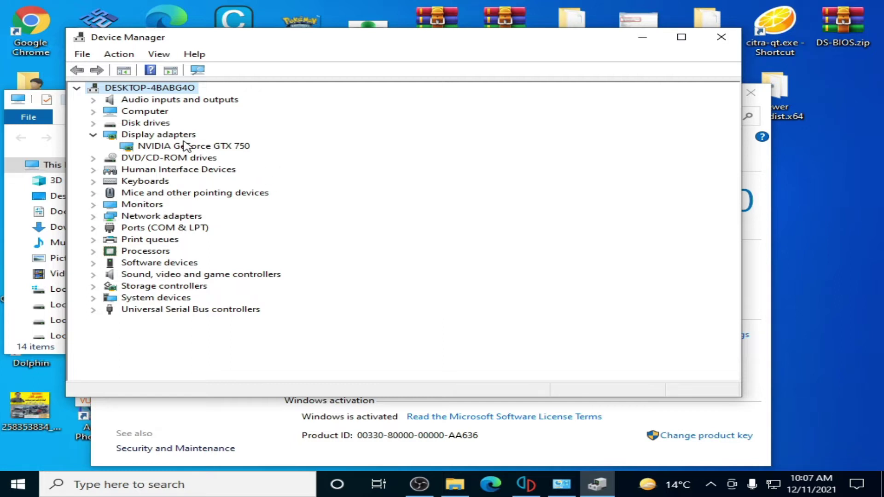
pyautogui.click(721, 37)
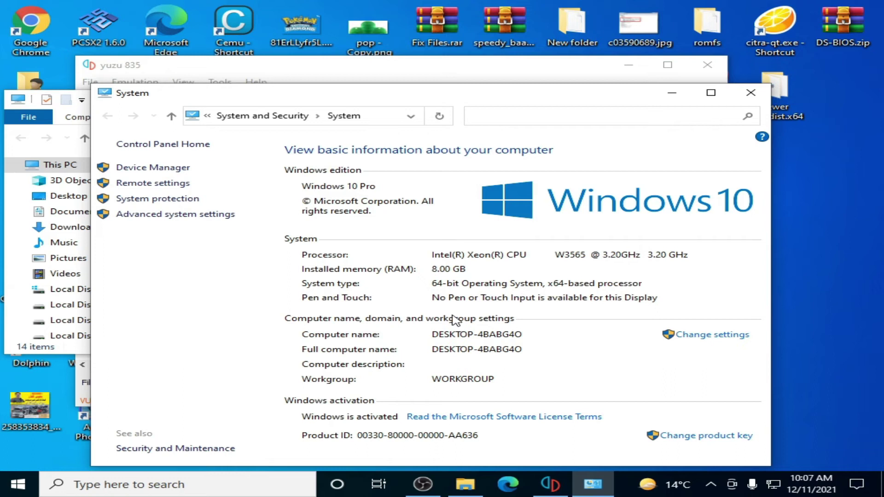
pyautogui.click(750, 93)
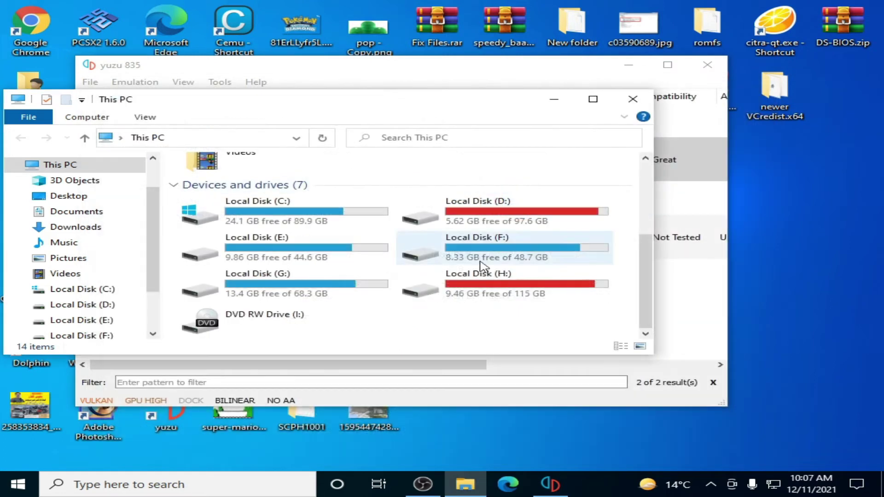
# - Close the old This PC window, shift yuzu aside, and browse to Local Disk (H:)
pyautogui.click(633, 99)
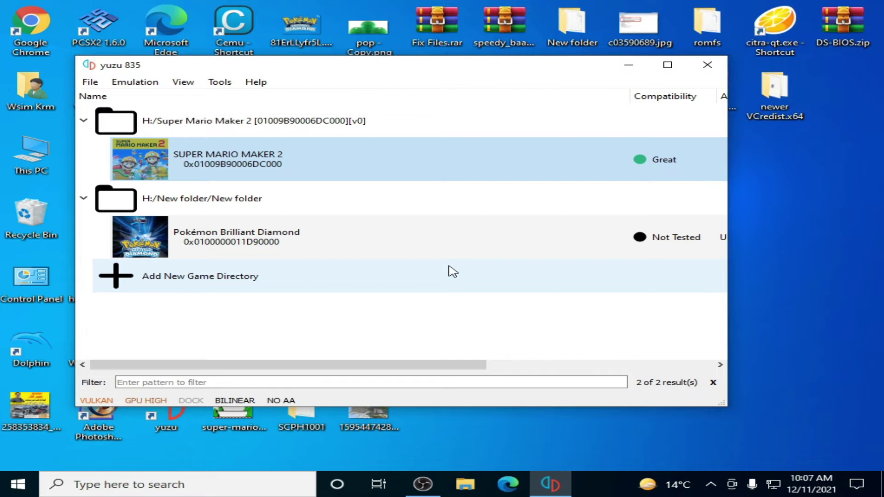
pyautogui.moveTo(355, 75); pyautogui.dragTo(415, 92)
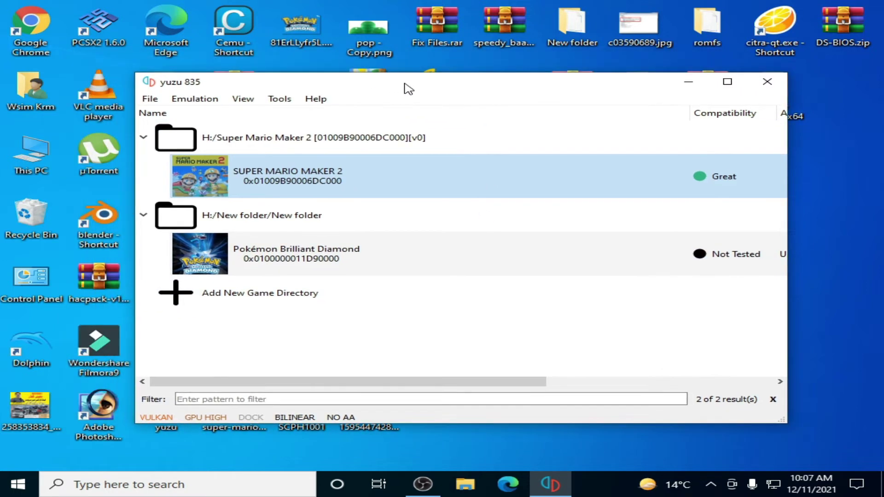
pyautogui.doubleClick(31, 154)
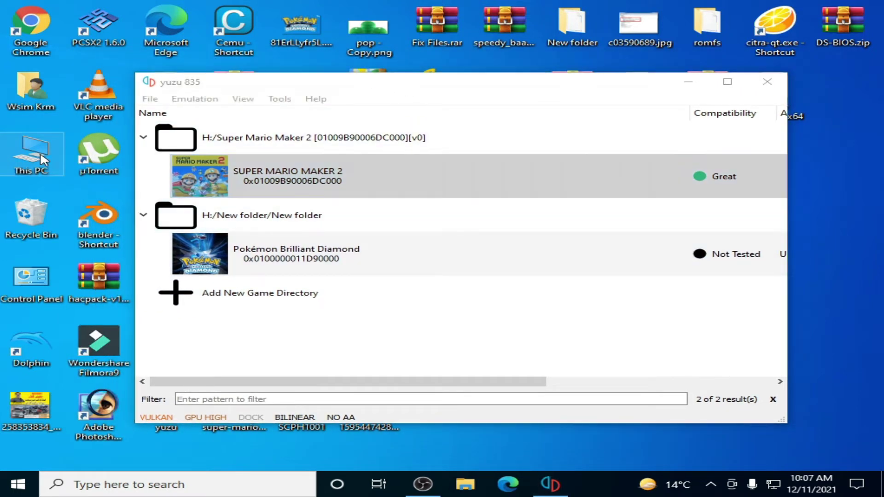
pyautogui.scroll(-3, 530, 334)
pyautogui.doubleClick(533, 296)
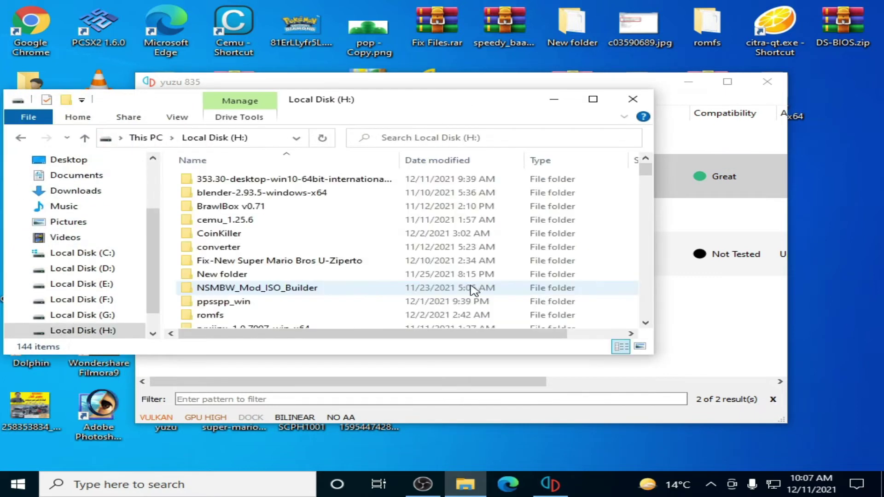
# - Extract the 496.49 driver .rar with WinRAR into its own 496.49-desktop folder
pyautogui.scroll(-3, 295, 221)
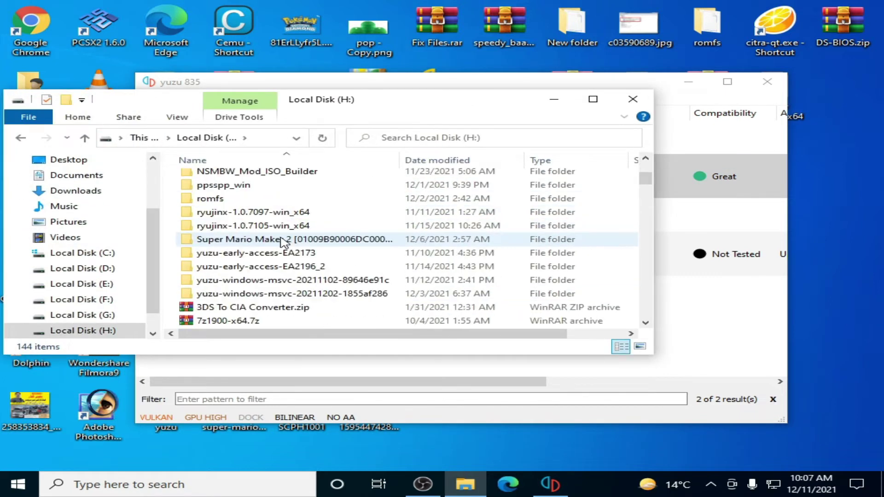
pyautogui.scroll(3, 281, 244)
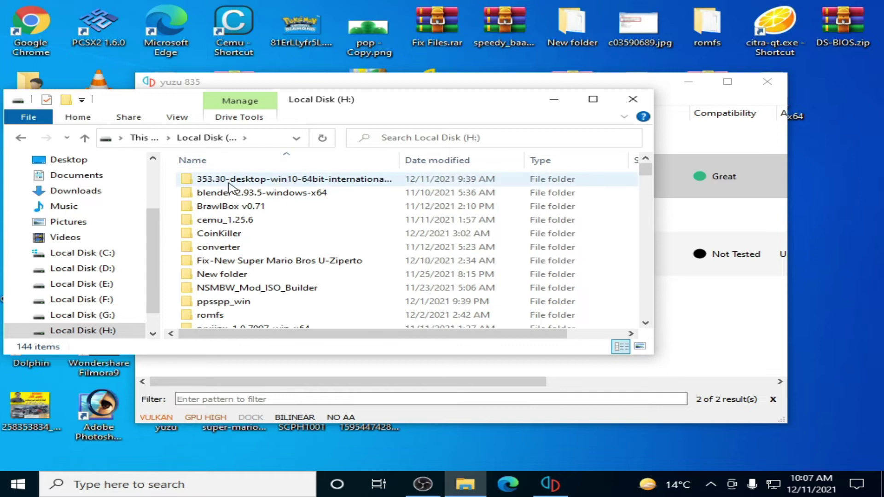
pyautogui.moveTo(221, 184)
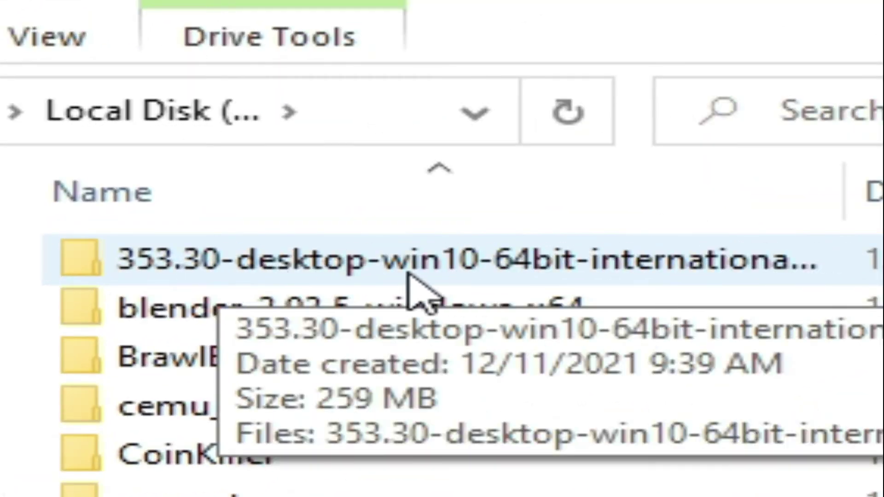
pyautogui.scroll(-4, 243, 267)
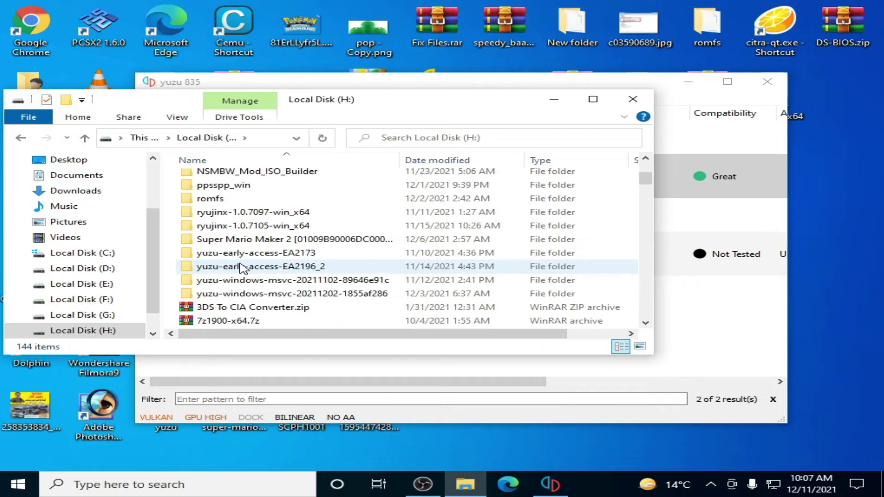
pyautogui.scroll(-1, 251, 266)
pyautogui.scroll(-2, 231, 276)
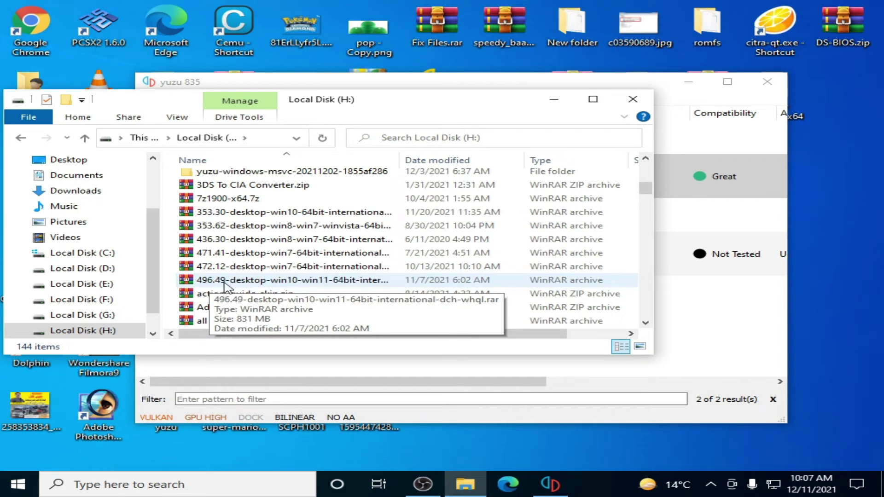
pyautogui.click(258, 283)
pyautogui.rightClick(258, 283)
pyautogui.click(289, 258)
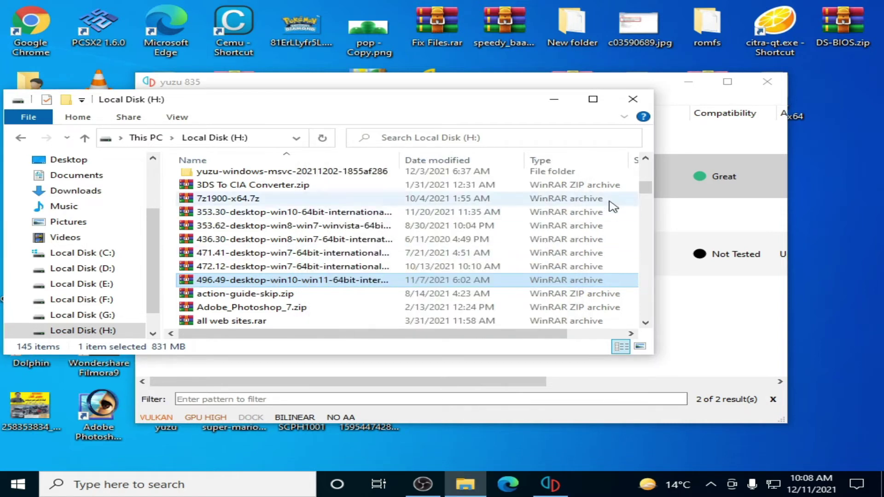
# - Run the extracted 496.49 driver setup as administrator and unpack it to the suggested path
pyautogui.moveTo(646, 188); pyautogui.dragTo(641, 328)
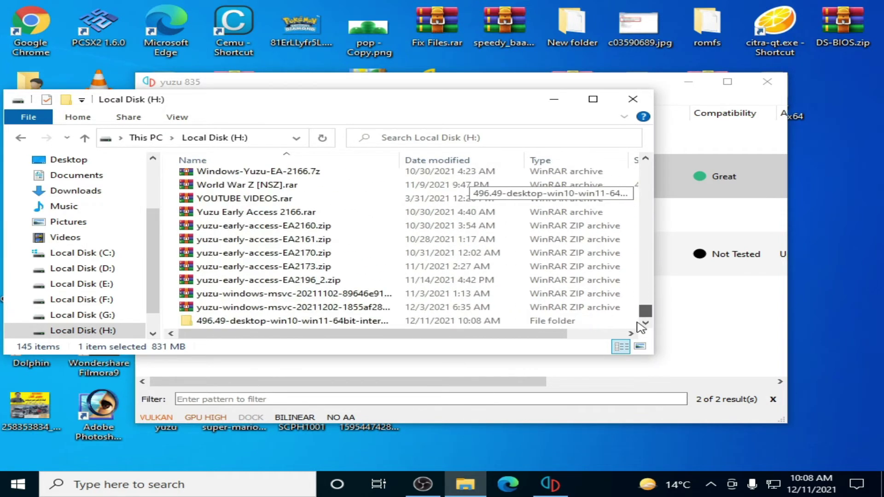
pyautogui.doubleClick(243, 321)
pyautogui.click(250, 184)
pyautogui.rightClick(250, 183)
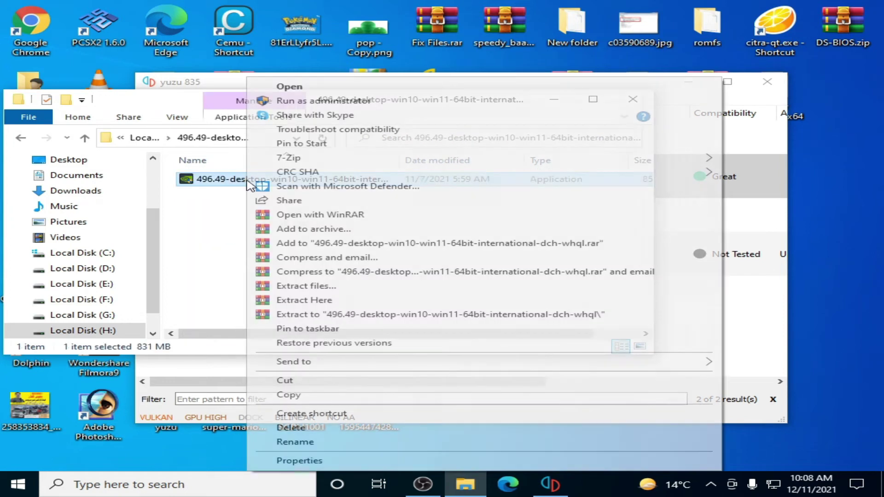
pyautogui.click(295, 93)
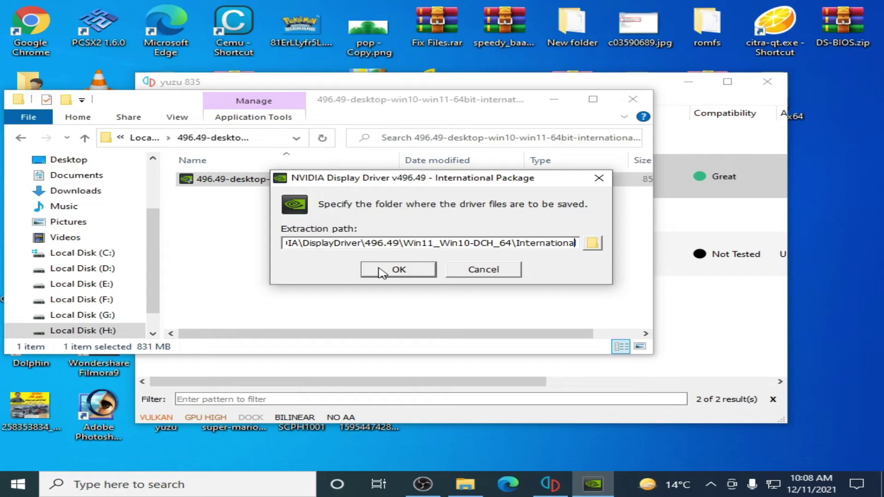
pyautogui.click(402, 271)
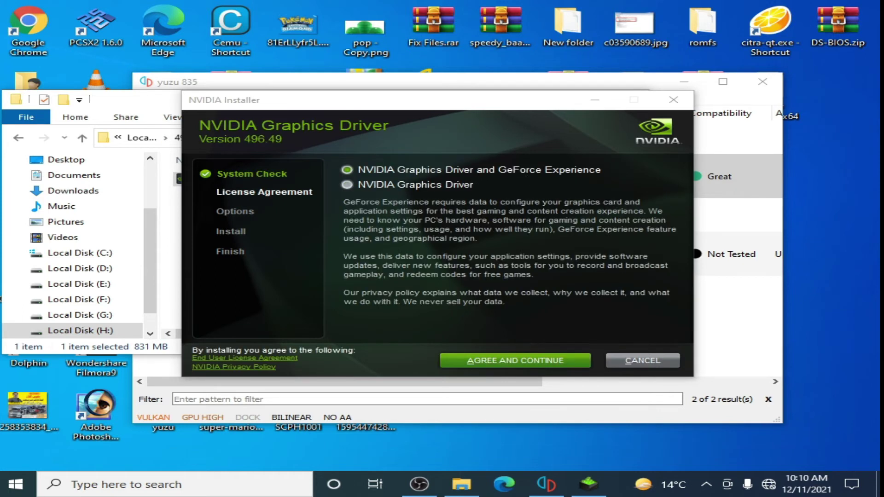
# - Choose NVIDIA Graphics Driver only, accept the licence, and run a Custom (Advanced) install
pyautogui.click(347, 185)
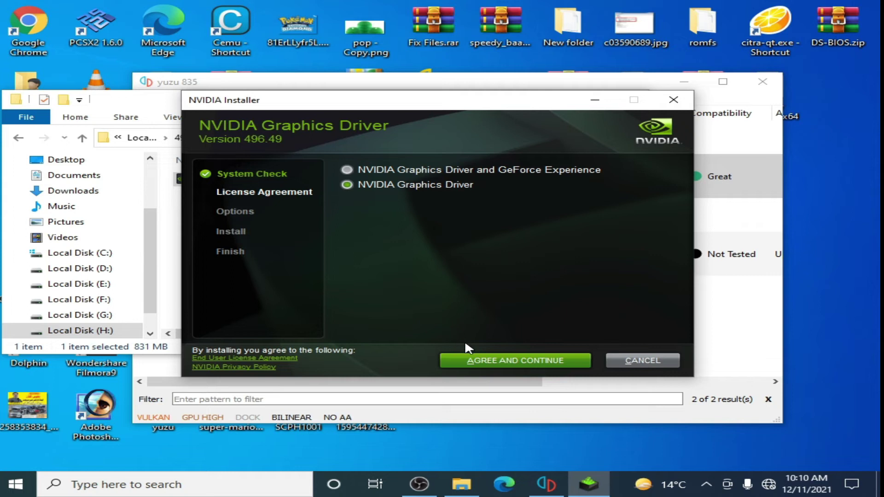
pyautogui.click(508, 362)
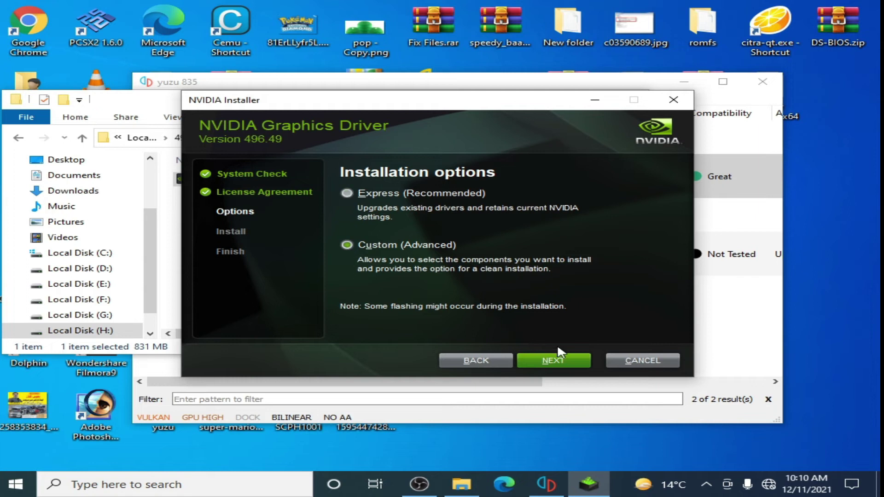
pyautogui.click(555, 361)
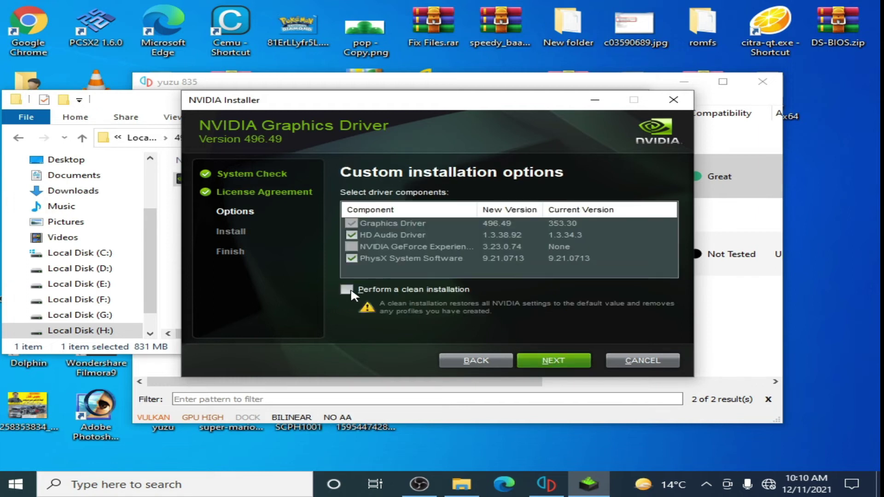
pyautogui.click(552, 361)
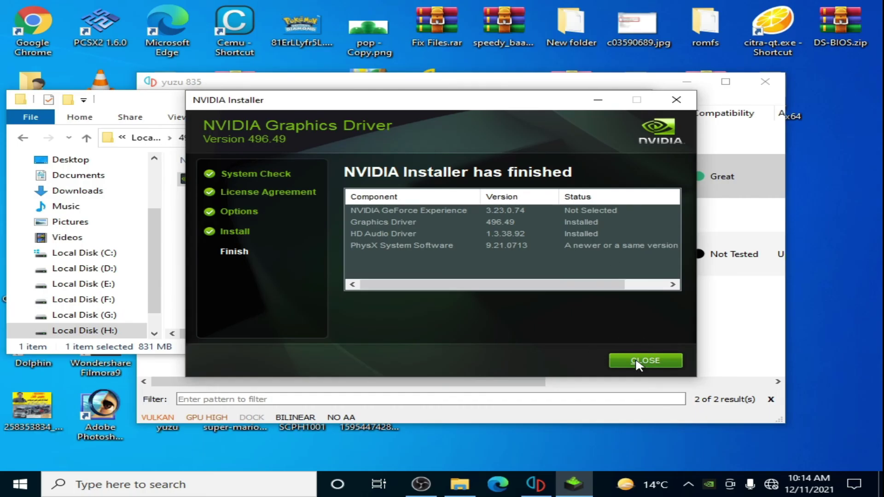
# - Close the finished NVIDIA installer and the File Explorer window
pyautogui.click(637, 363)
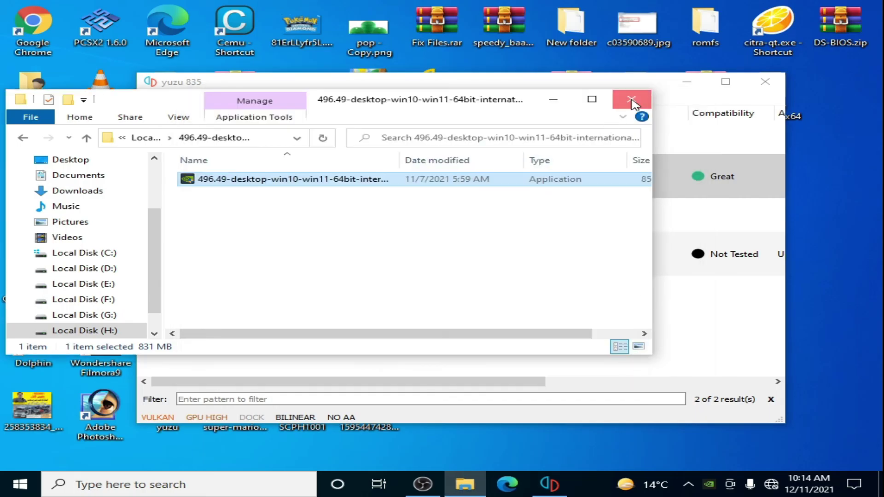
pyautogui.click(632, 102)
pyautogui.moveTo(460, 91); pyautogui.dragTo(472, 90)
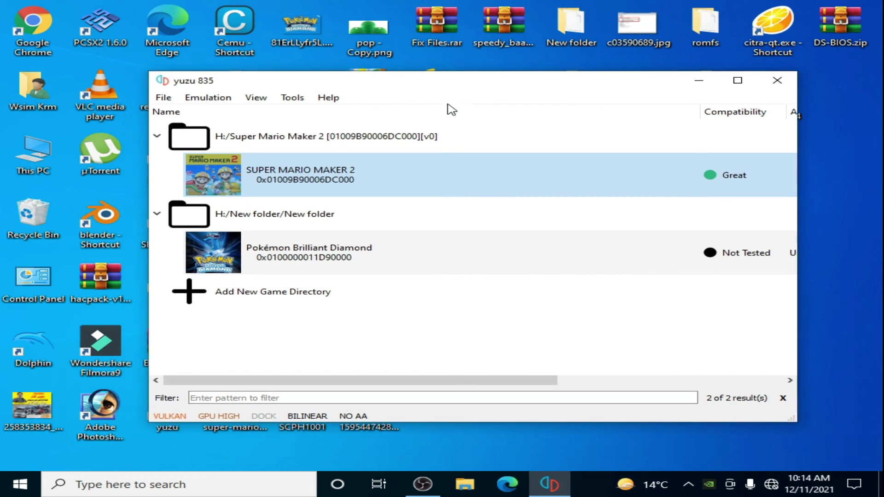
# - Launch Super Mario Maker 2 with Vulkan, then quit yuzu and confirm
pyautogui.doubleClick(349, 183)
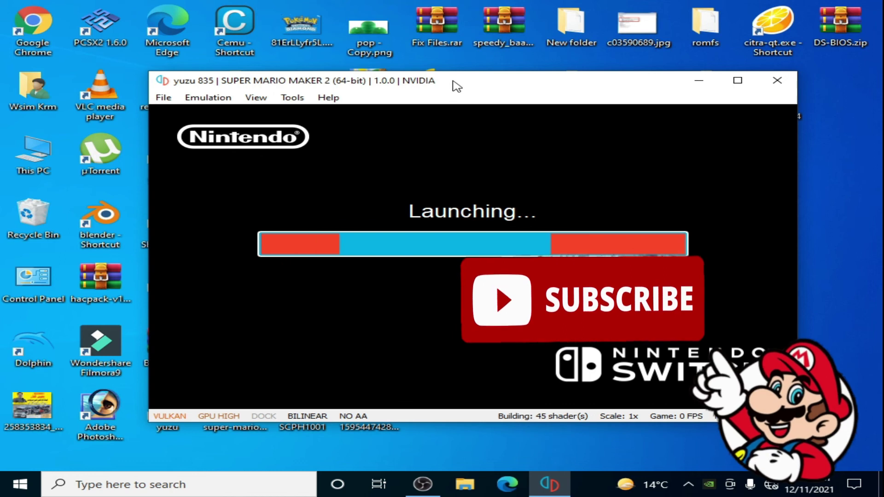
pyautogui.moveTo(456, 85); pyautogui.dragTo(419, 71)
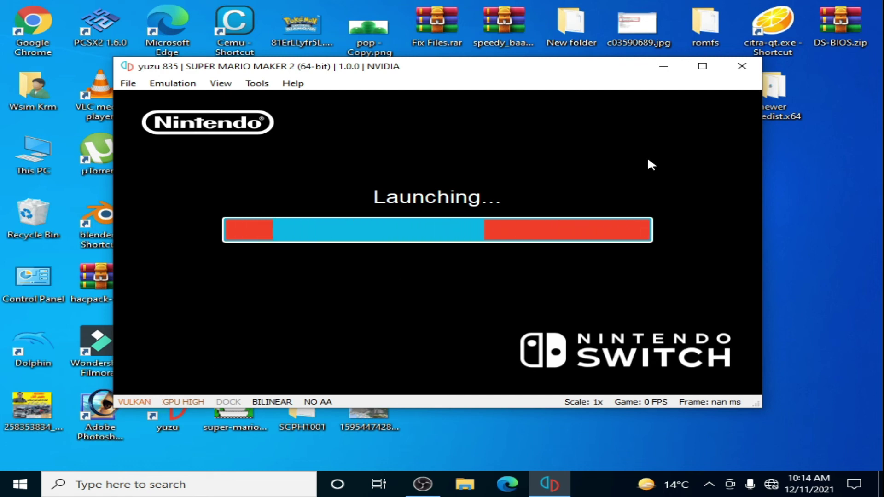
pyautogui.click(740, 67)
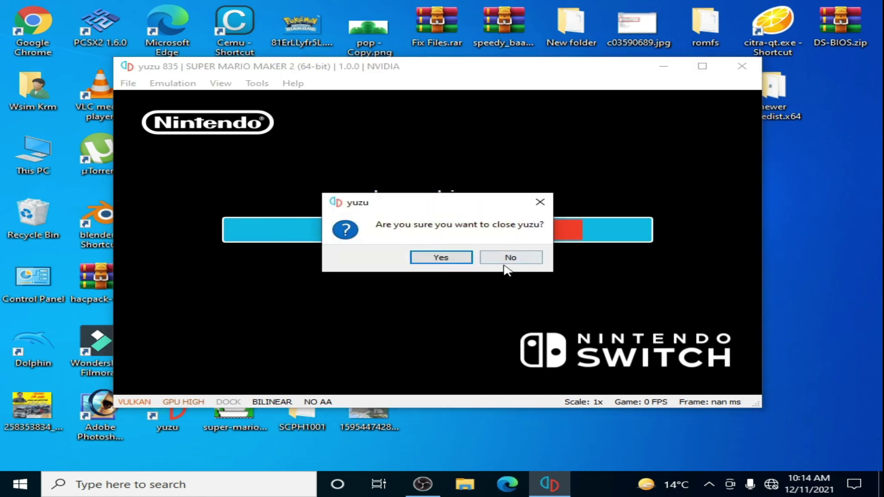
pyautogui.click(456, 263)
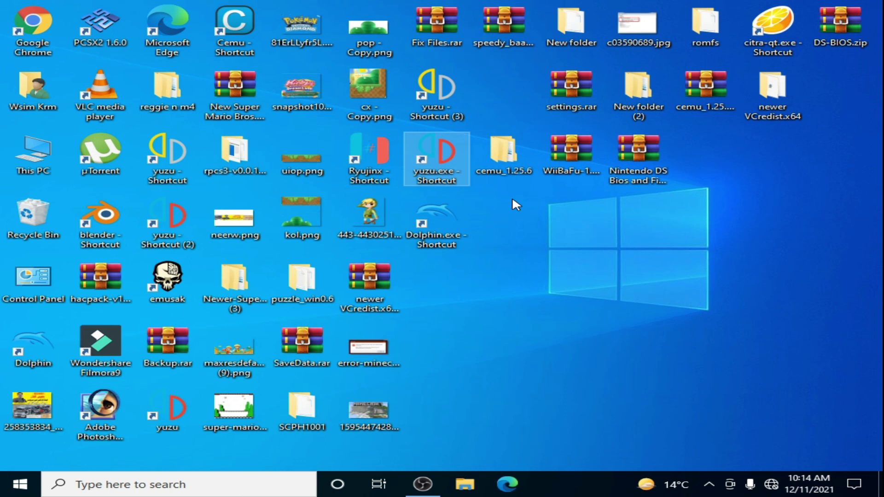
# - Reopen yuzu, toggle the renderer from VULKAN to OPENGL, and launch Super Mario Maker 2
pyautogui.press('Return')
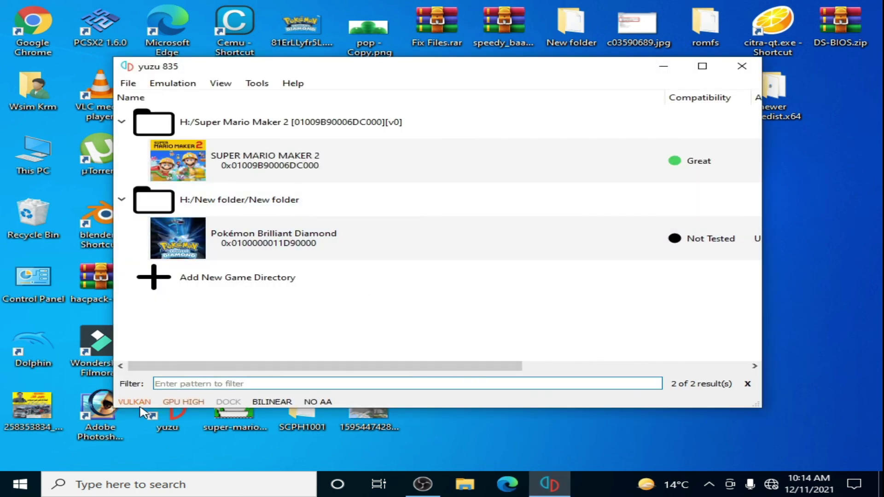
pyautogui.click(140, 404)
pyautogui.click(294, 174)
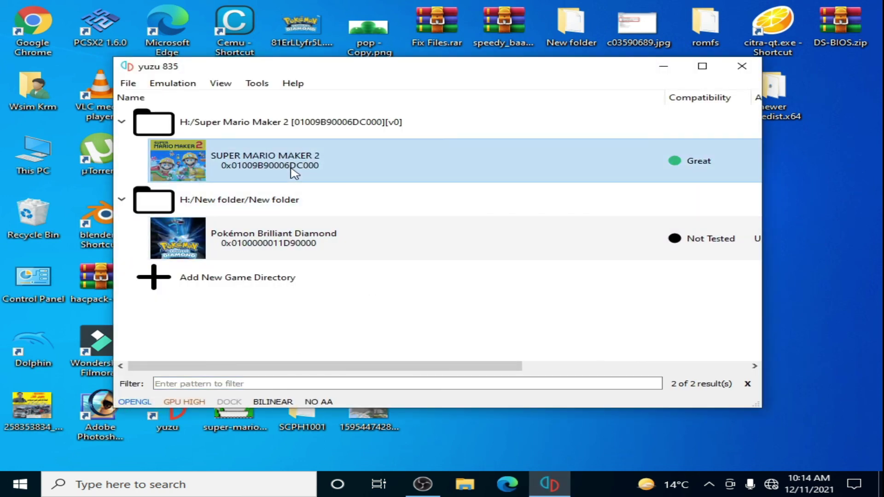
pyautogui.doubleClick(329, 180)
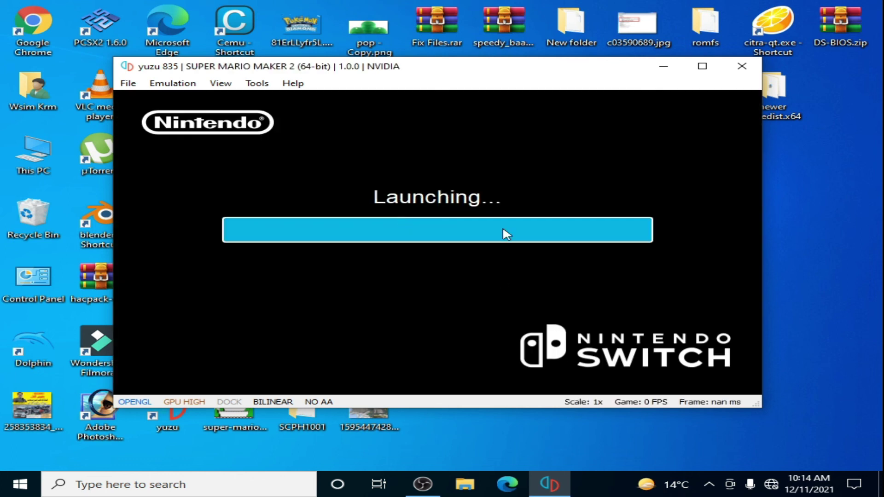